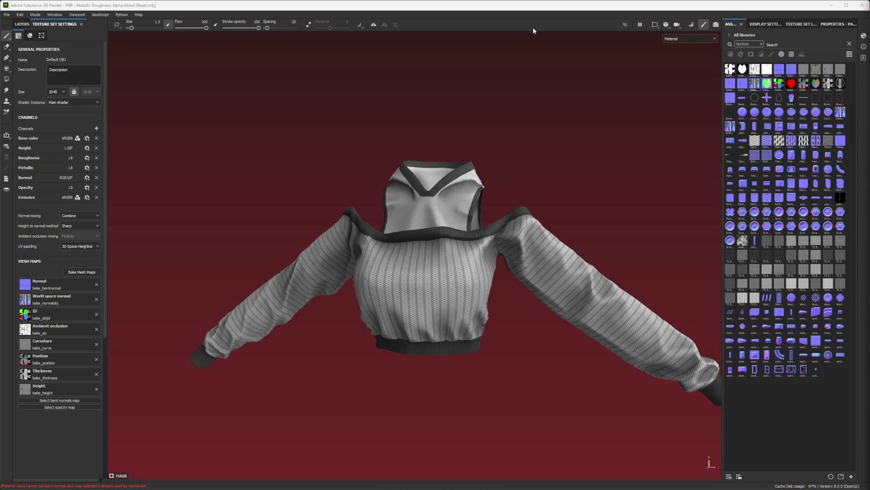
Examine the hoodie's front, neckline, sleeves and knit detail up close in the material view.
{"action": "scroll", "coordinate": [297, 136], "scroll_direction": "down", "scroll_amount": 2}
{"action": "left_click_drag", "start_coordinate": [308, 150], "coordinate": [336, 181], "text": "alt"}
{"action": "scroll", "coordinate": [524, 183], "scroll_direction": "up", "scroll_amount": 4}
{"action": "left_click_drag", "start_coordinate": [524, 182], "coordinate": [415, 174], "text": "alt"}
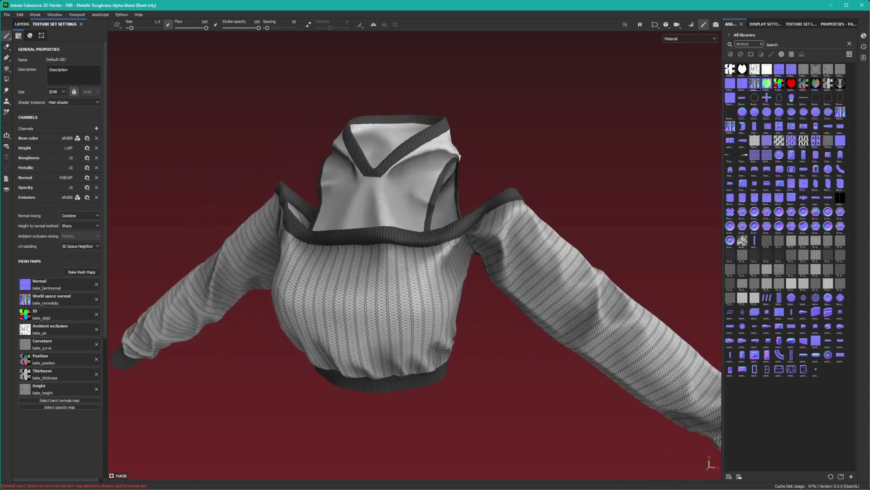
{"action": "scroll", "coordinate": [401, 191], "scroll_direction": "up", "scroll_amount": 3}
{"action": "left_click_drag", "start_coordinate": [362, 181], "coordinate": [472, 175], "text": "alt"}
{"action": "scroll", "coordinate": [454, 168], "scroll_direction": "up", "scroll_amount": 2}
{"action": "middle_click_drag", "start_coordinate": [368, 125], "coordinate": [388, 176], "text": "alt"}
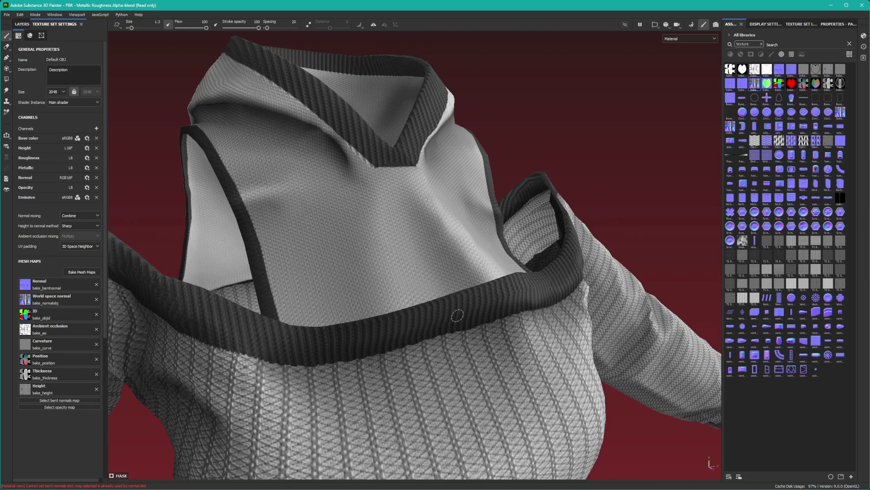
{"action": "scroll", "coordinate": [386, 239], "scroll_direction": "up", "scroll_amount": 6}
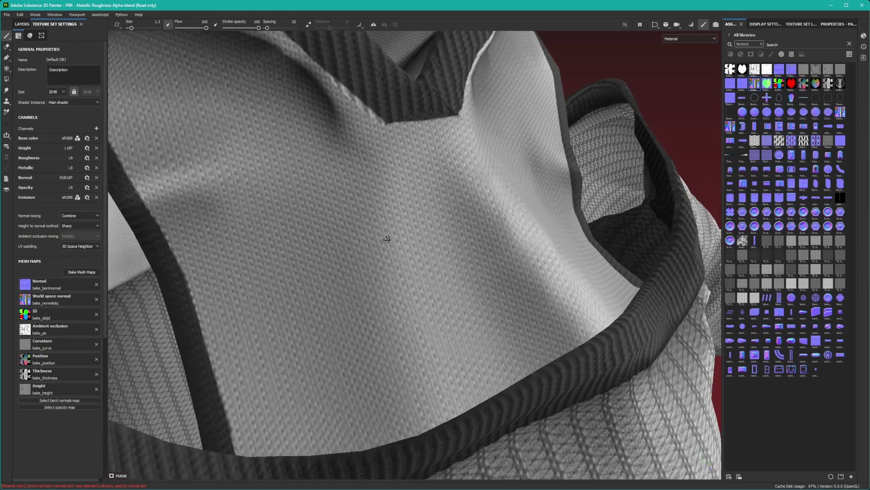
Show only the Base color channel in the viewport and inspect the shading on the hoodie's chest and trim.
{"action": "scroll", "coordinate": [386, 239], "scroll_direction": "down", "scroll_amount": 5}
{"action": "left_click", "coordinate": [689, 39]}
{"action": "left_click", "coordinate": [678, 68]}
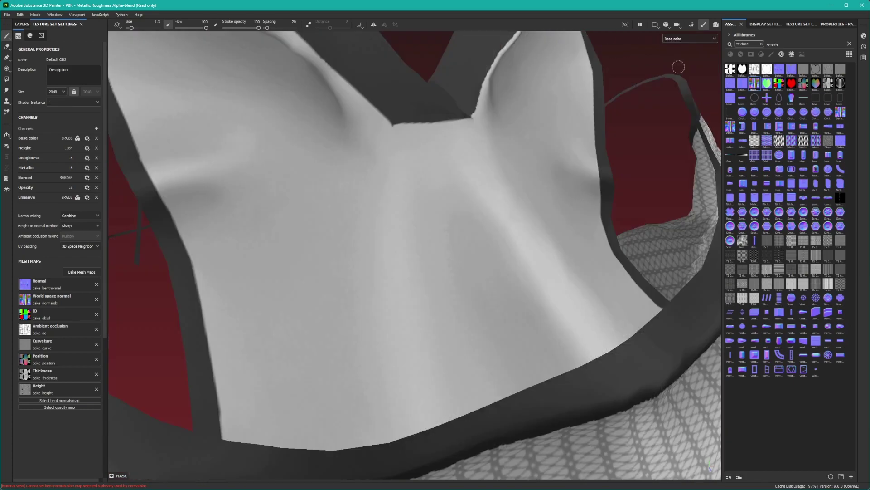
{"action": "left_click_drag", "start_coordinate": [507, 196], "coordinate": [424, 181], "text": "alt"}
{"action": "scroll", "coordinate": [447, 179], "scroll_direction": "down", "scroll_amount": 3}
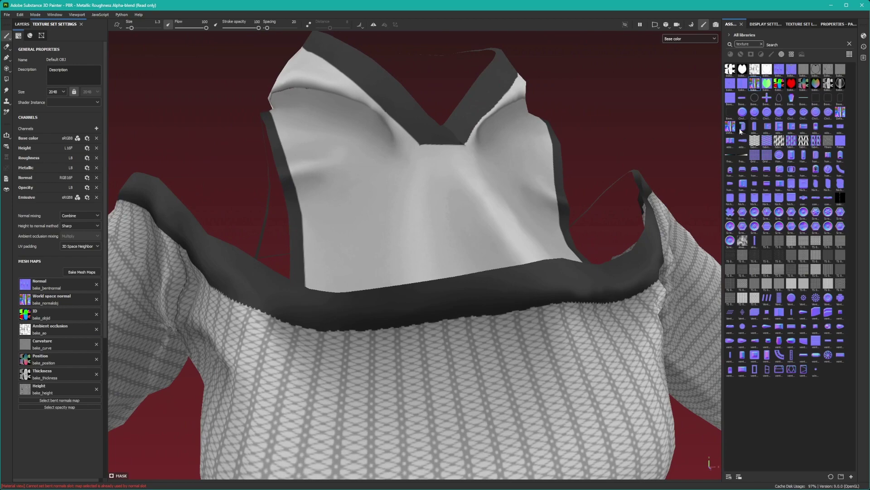
Assign the Default OBJ_Normal_Unity texture as the World space normal mesh map and inspect the base color on the chest and trim.
{"action": "left_click_drag", "start_coordinate": [730, 127], "coordinate": [55, 302]}
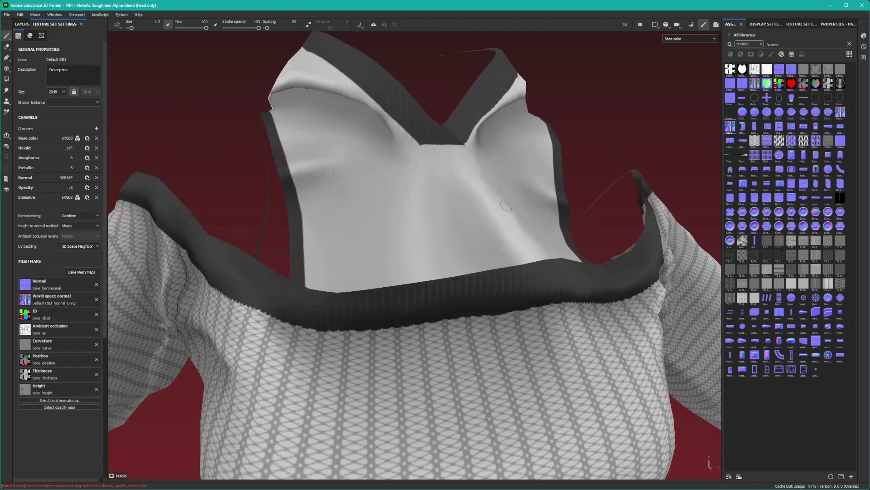
{"action": "scroll", "coordinate": [471, 230], "scroll_direction": "up", "scroll_amount": 3}
{"action": "mouse_move", "coordinate": [470, 230]}
{"action": "left_mouse_down", "text": "alt"}
{"action": "mouse_move", "coordinate": [412, 265]}
{"action": "mouse_move", "coordinate": [393, 210]}
{"action": "mouse_move", "coordinate": [509, 200]}
{"action": "mouse_move", "coordinate": [519, 217]}
{"action": "mouse_move", "coordinate": [371, 232]}
{"action": "mouse_move", "coordinate": [477, 252]}
{"action": "mouse_move", "coordinate": [348, 255]}
{"action": "mouse_move", "coordinate": [394, 240]}
{"action": "mouse_move", "coordinate": [498, 249]}
{"action": "mouse_move", "coordinate": [466, 245]}
{"action": "left_mouse_up", "text": "alt"}
{"action": "scroll", "coordinate": [498, 249], "scroll_direction": "up", "scroll_amount": 3}
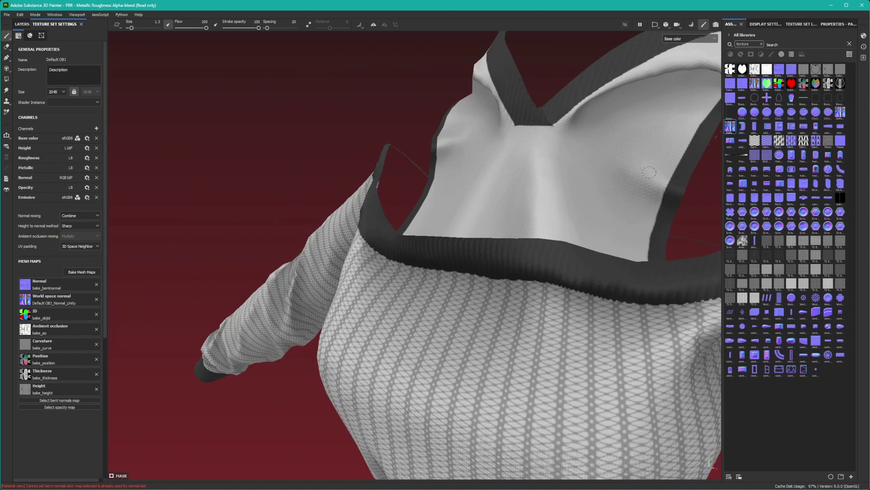
{"action": "left_click_drag", "start_coordinate": [649, 172], "coordinate": [439, 193], "text": "alt"}
Return the viewport to Material display and view the whole hoodie from the front and side.
{"action": "left_click", "coordinate": [688, 39]}
{"action": "left_click", "coordinate": [688, 57]}
{"action": "scroll", "coordinate": [459, 205], "scroll_direction": "down", "scroll_amount": 3}
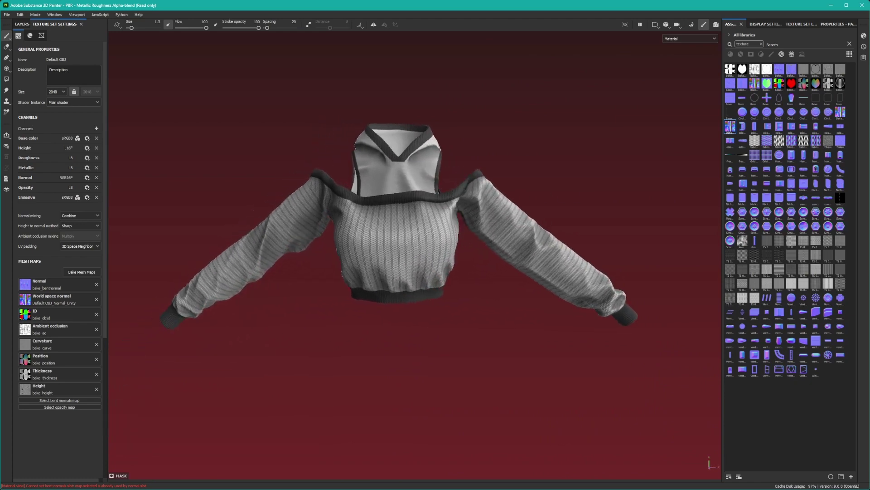
{"action": "left_click_drag", "start_coordinate": [484, 161], "coordinate": [464, 169], "text": "alt"}
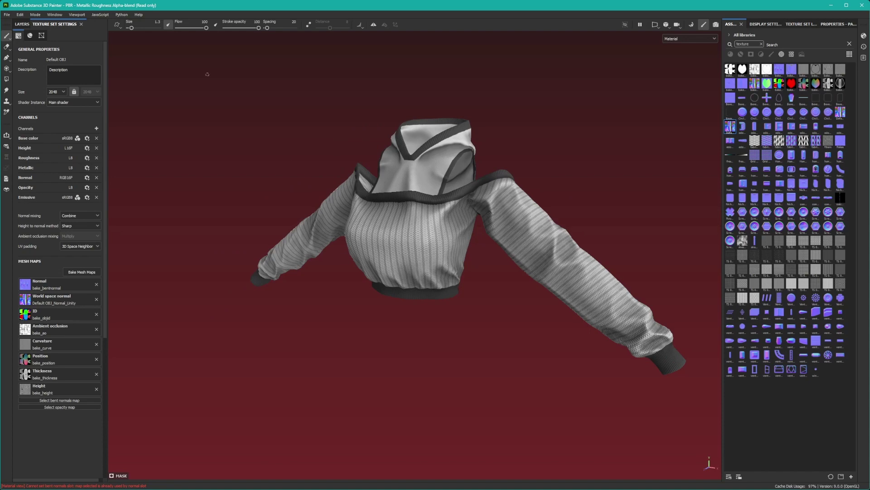
Review the texture export settings and the output maps of the Default OBJ texture set without exporting.
{"action": "left_click", "coordinate": [6, 15]}
{"action": "left_click", "coordinate": [34, 113]}
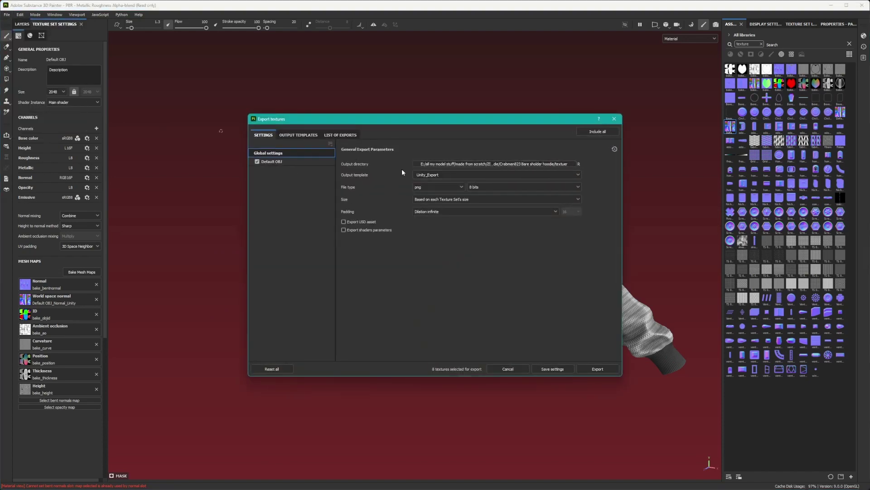
{"action": "left_click", "coordinate": [614, 118]}
{"action": "left_click", "coordinate": [7, 15]}
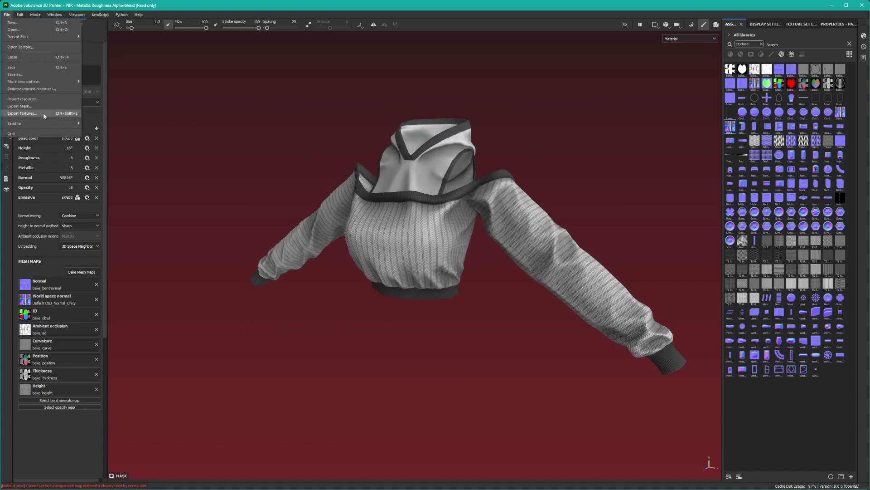
{"action": "left_click", "coordinate": [46, 116]}
{"action": "left_click", "coordinate": [290, 162]}
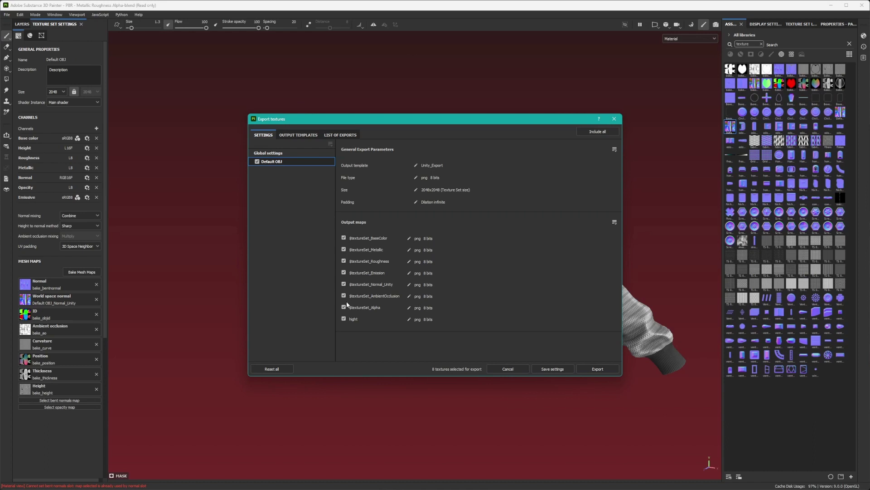
{"action": "left_click", "coordinate": [614, 119]}
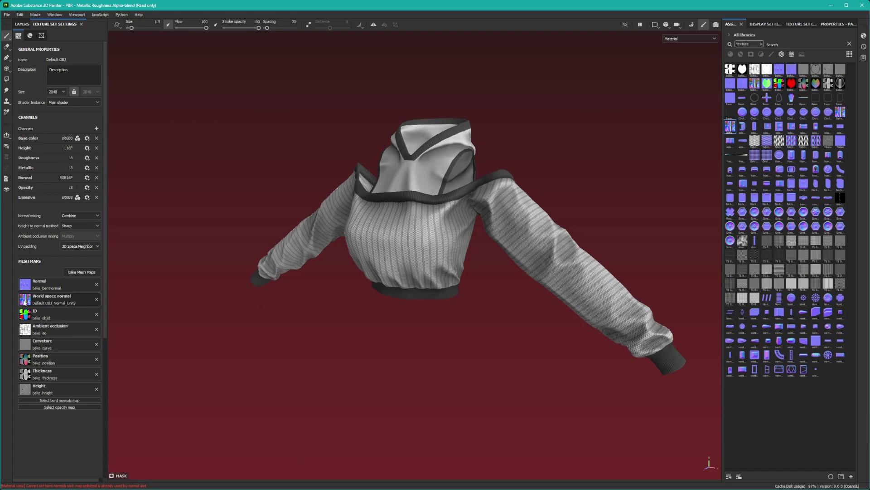
Look up the Export resource command for the bake_normalobj texture without exporting it.
{"action": "left_click_drag", "start_coordinate": [254, 247], "coordinate": [384, 200], "text": "alt"}
{"action": "scroll", "coordinate": [327, 234], "scroll_direction": "up", "scroll_amount": 3}
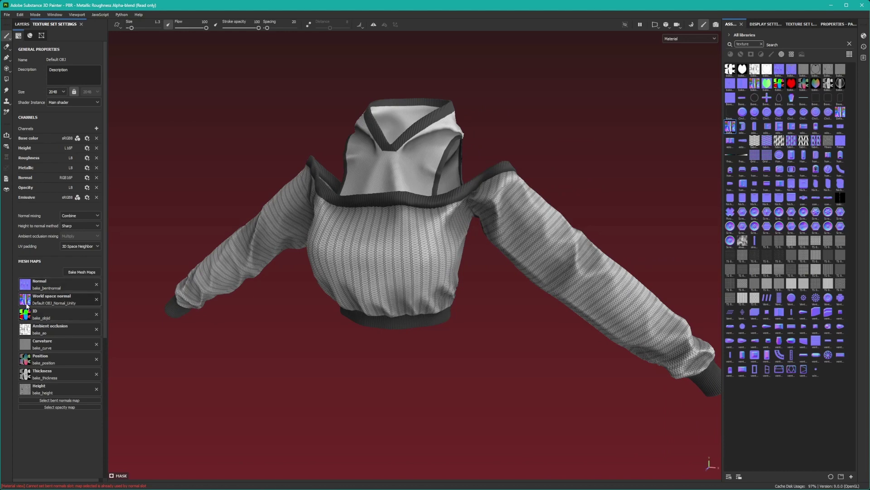
{"action": "right_click", "coordinate": [760, 88]}
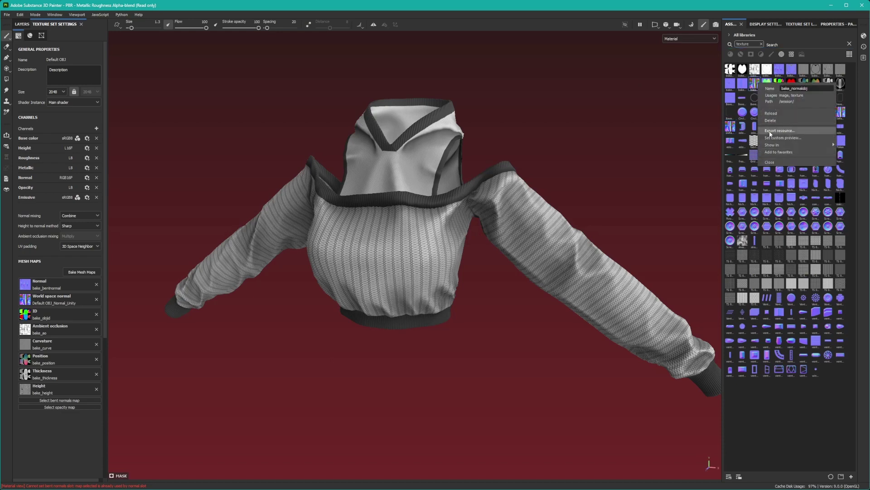
{"action": "left_click", "coordinate": [599, 138]}
{"action": "left_click_drag", "start_coordinate": [540, 194], "coordinate": [429, 221], "text": "alt"}
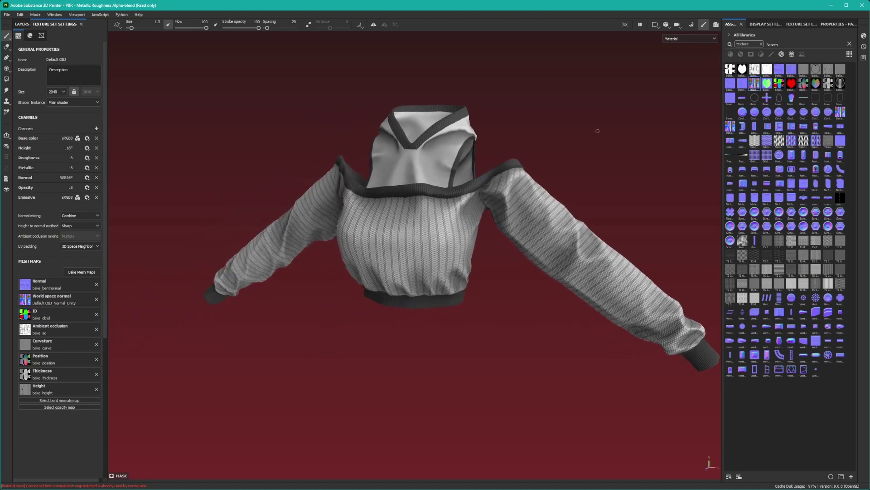
Switch to Photoshop and set Layer 0's blend mode to Normal in Default OBJ_Normal_Unity.png.
{"action": "key", "text": "super"}
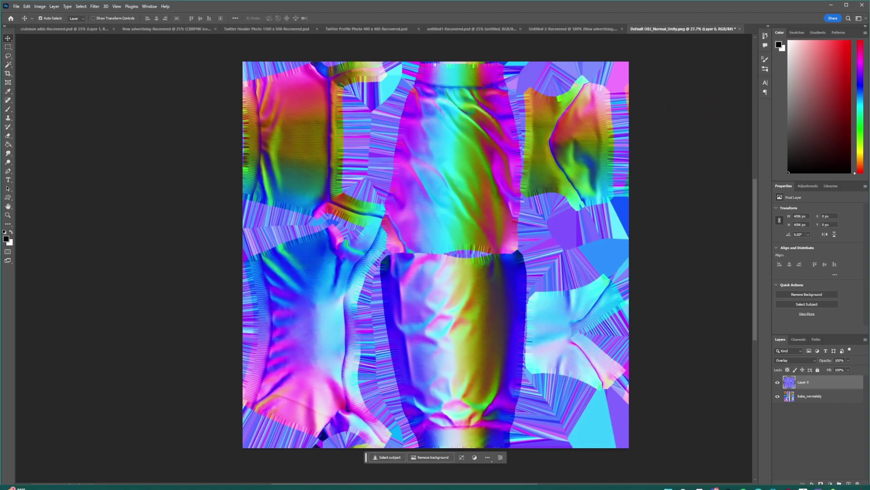
{"action": "left_click", "coordinate": [832, 385]}
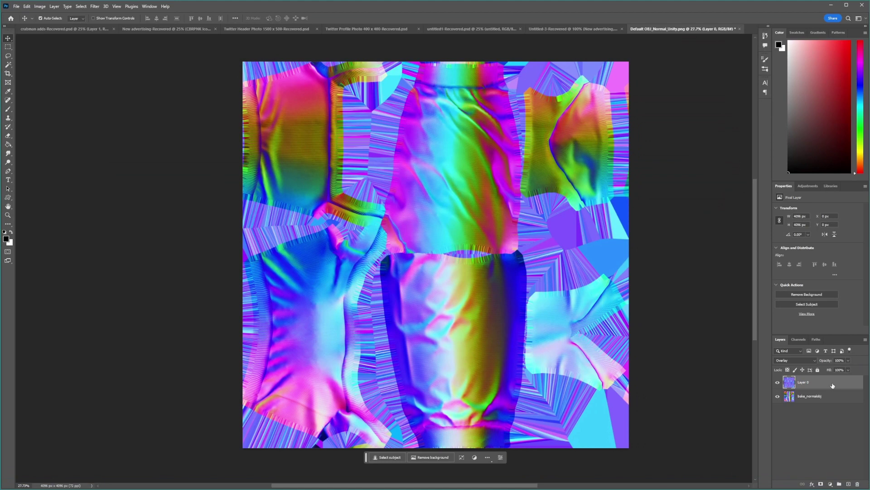
{"action": "double_click", "coordinate": [832, 385]}
{"action": "left_click", "coordinate": [429, 179]}
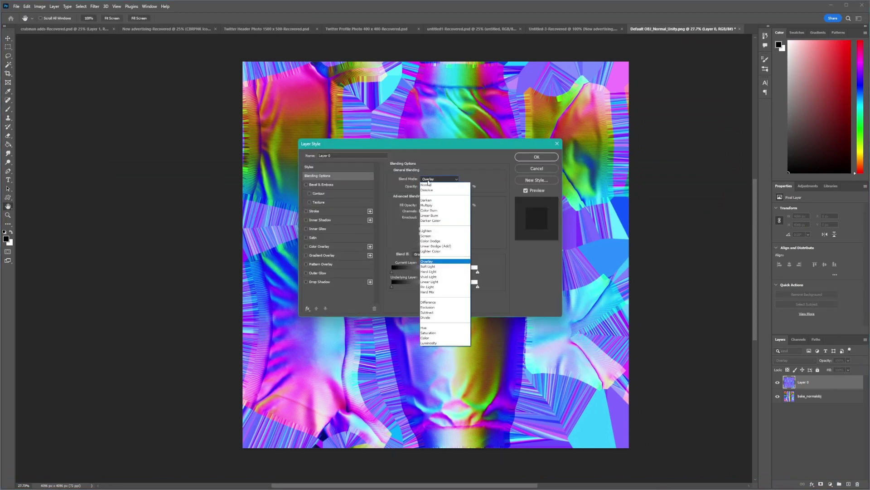
{"action": "left_click", "coordinate": [426, 185]}
{"action": "left_click", "coordinate": [536, 157]}
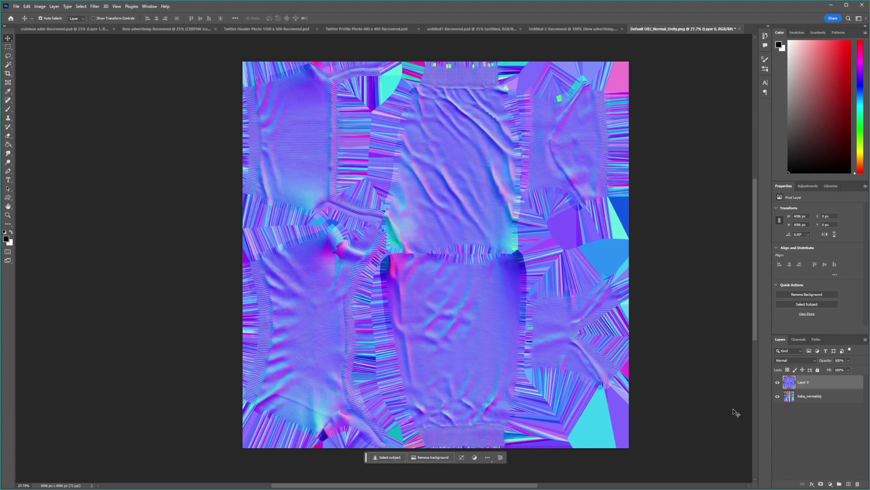
Compare Layer 0 with the bake_normalobj layer beneath it by hiding and reshowing Layer 0.
{"action": "left_click", "coordinate": [778, 382]}
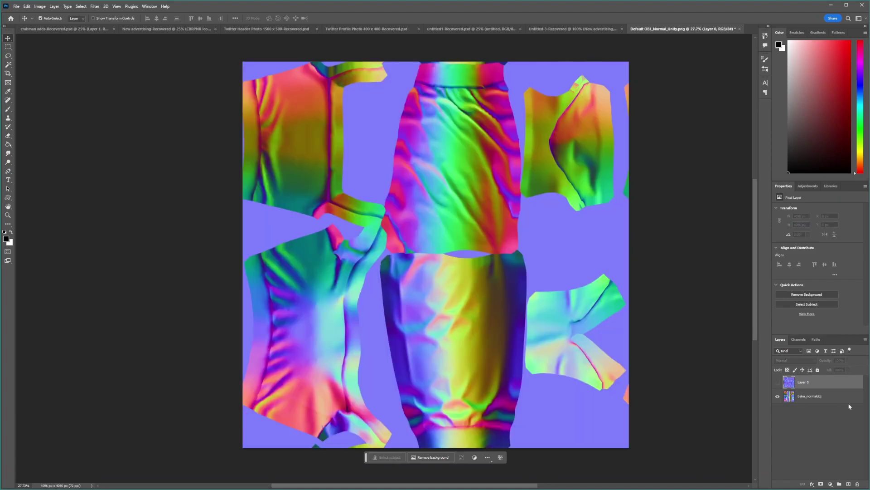
{"action": "left_click", "coordinate": [777, 382]}
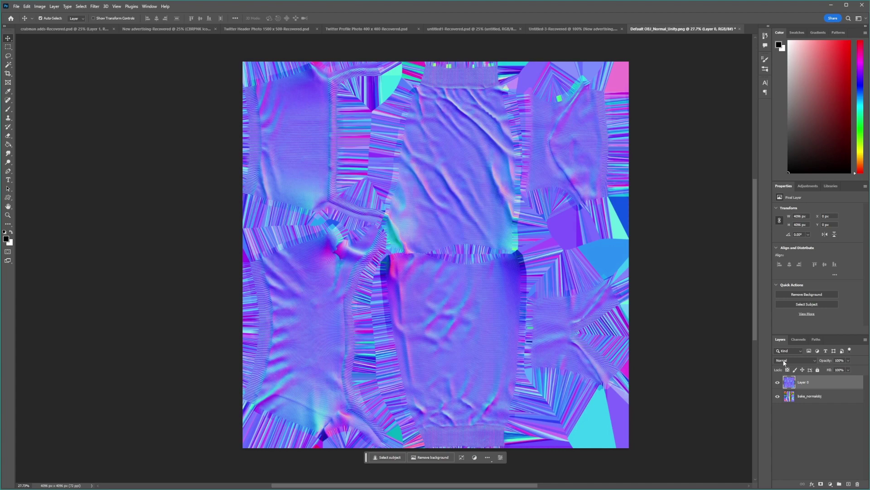
{"action": "left_click", "coordinate": [811, 397]}
{"action": "left_click", "coordinate": [811, 381]}
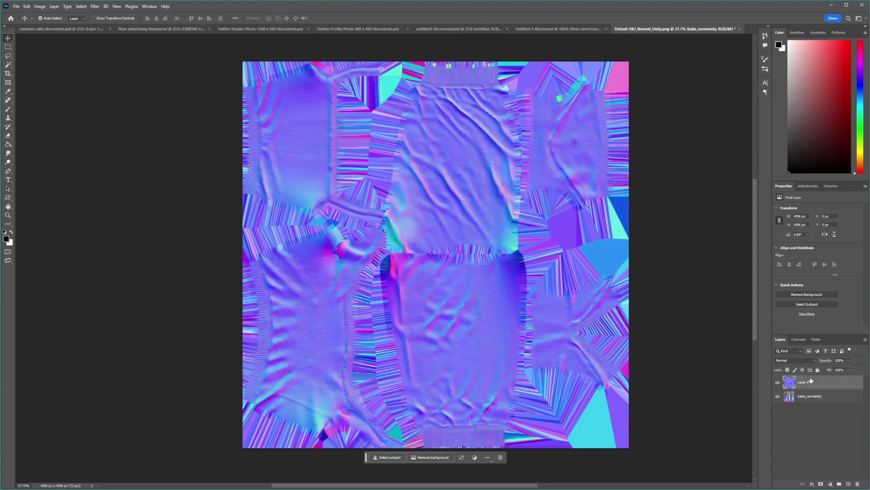
{"action": "left_click", "coordinate": [785, 401]}
{"action": "left_click", "coordinate": [811, 386]}
Set Layer 0's blend mode to Overlay so it blends with the bake_normalobj layer.
{"action": "double_click", "coordinate": [819, 383]}
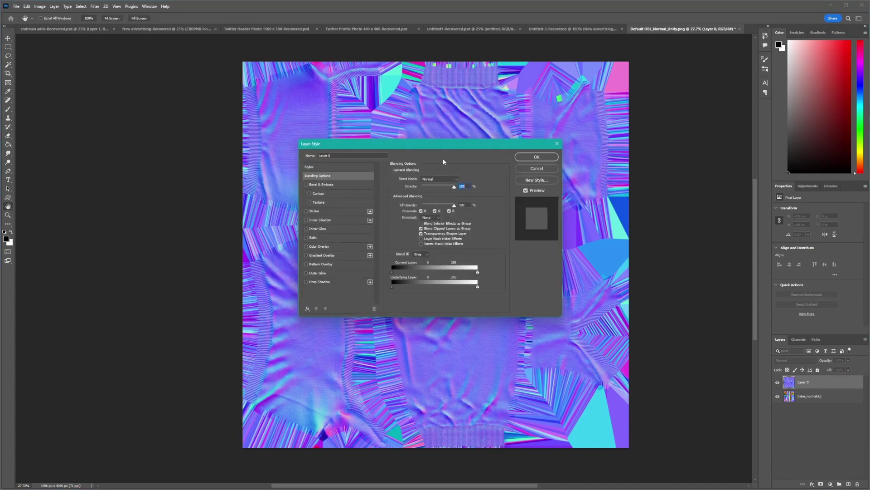
{"action": "left_click", "coordinate": [444, 179]}
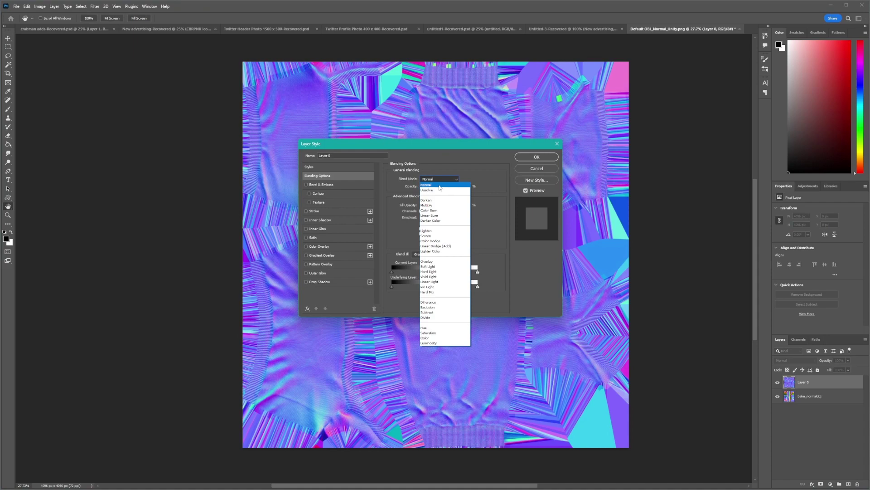
{"action": "left_click", "coordinate": [427, 261]}
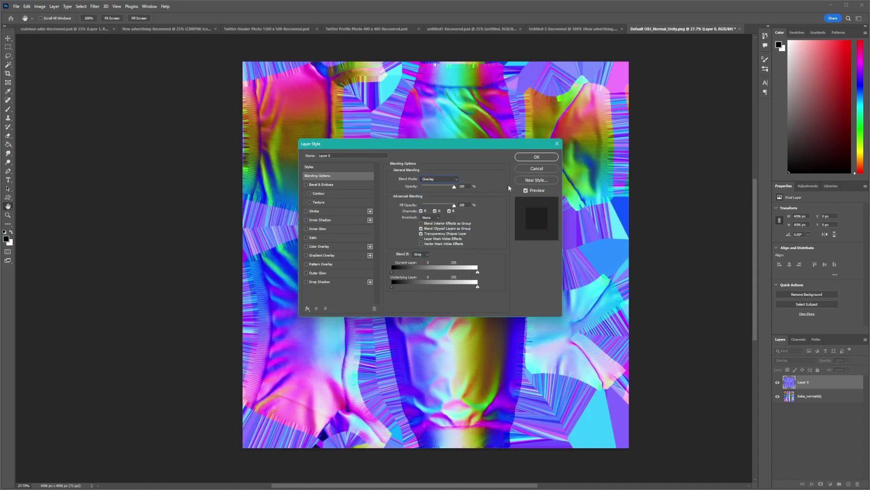
{"action": "left_click", "coordinate": [540, 158]}
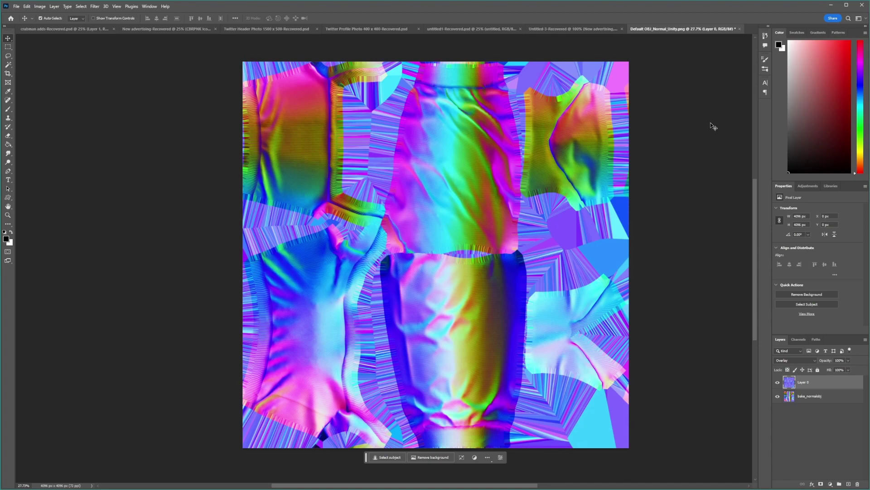
Return to Substance 3D Painter and assign the combined Default OBJ_Normal_Unity texture as the World space normal mesh map.
{"action": "left_click", "coordinate": [831, 5]}
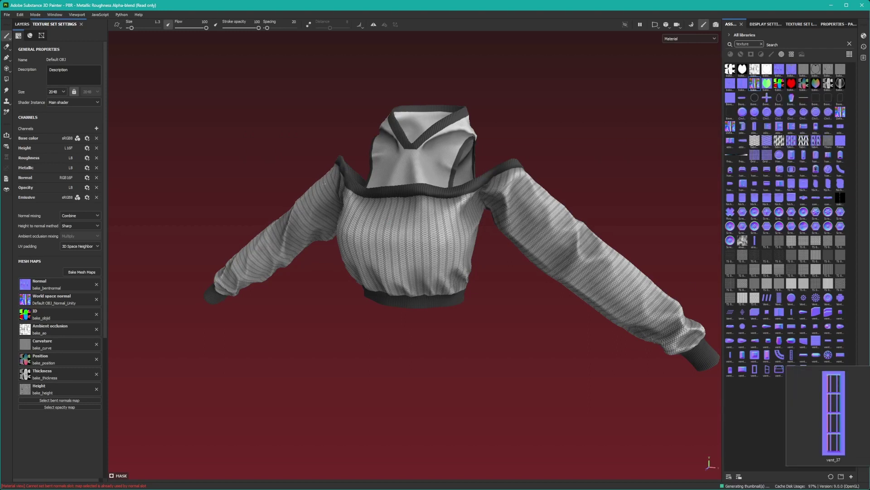
{"action": "mouse_move", "coordinate": [731, 130]}
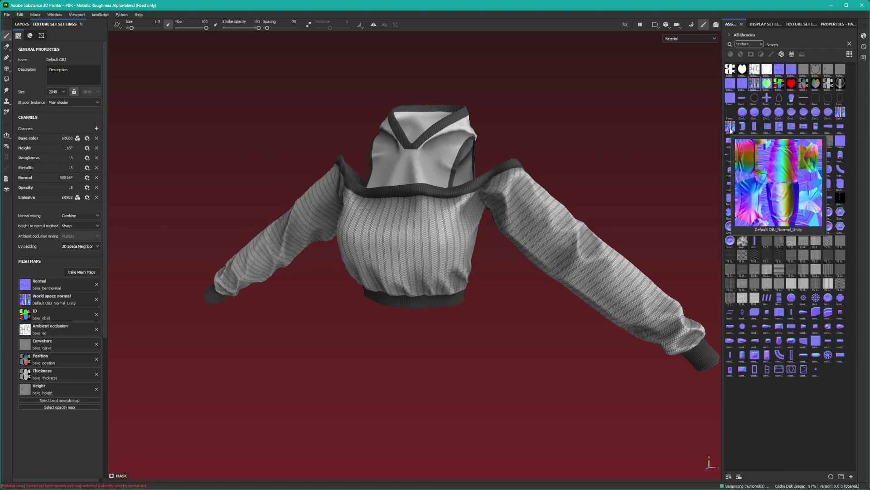
{"action": "left_click_drag", "start_coordinate": [731, 130], "coordinate": [66, 303]}
Show only the Base color channel and examine the knit detail on the hoodie's chest, trim and sleeves.
{"action": "left_click", "coordinate": [680, 38]}
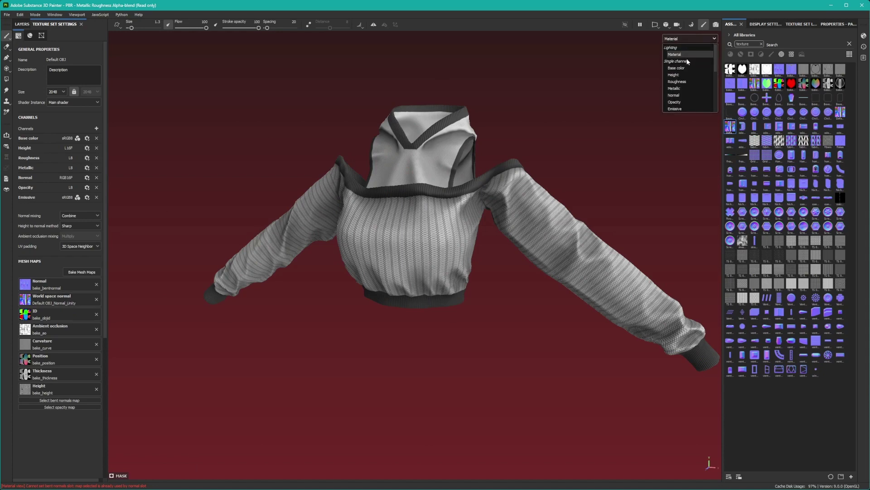
{"action": "left_click", "coordinate": [680, 67]}
{"action": "scroll", "coordinate": [492, 154], "scroll_direction": "up", "scroll_amount": 2}
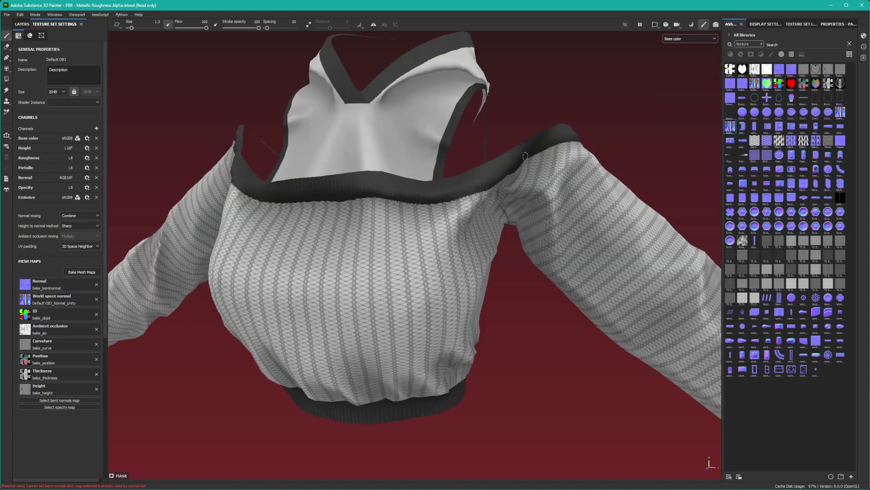
{"action": "scroll", "coordinate": [453, 161], "scroll_direction": "up", "scroll_amount": 3}
{"action": "scroll", "coordinate": [392, 173], "scroll_direction": "down", "scroll_amount": 2}
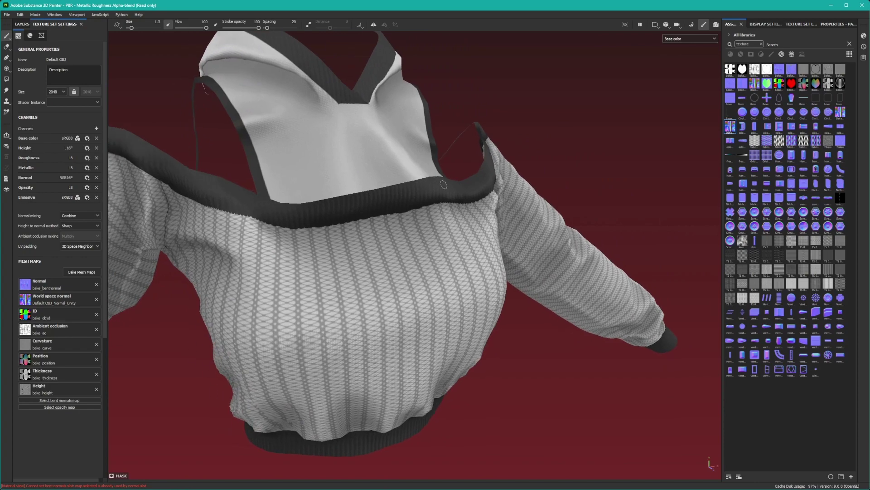
{"action": "left_click_drag", "start_coordinate": [443, 184], "coordinate": [418, 224], "text": "alt"}
{"action": "scroll", "coordinate": [535, 227], "scroll_direction": "down", "scroll_amount": 4}
{"action": "left_click_drag", "start_coordinate": [562, 228], "coordinate": [521, 225], "text": "alt"}
{"action": "scroll", "coordinate": [495, 219], "scroll_direction": "down", "scroll_amount": 2}
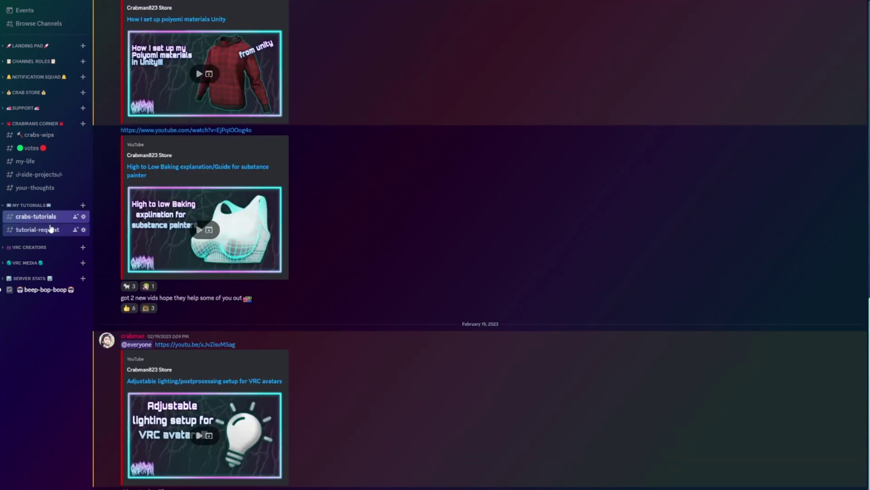
Open the tutorial-request channel in Discord and browse the submitted tutorial requests.
{"action": "left_click", "coordinate": [51, 229]}
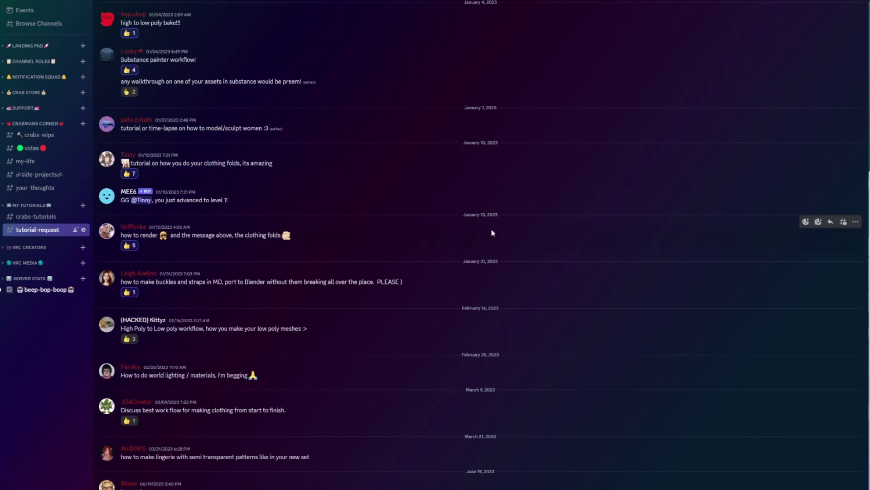
{"action": "scroll", "coordinate": [499, 254], "scroll_direction": "up", "scroll_amount": 5}
{"action": "scroll", "coordinate": [505, 277], "scroll_direction": "down", "scroll_amount": 5}
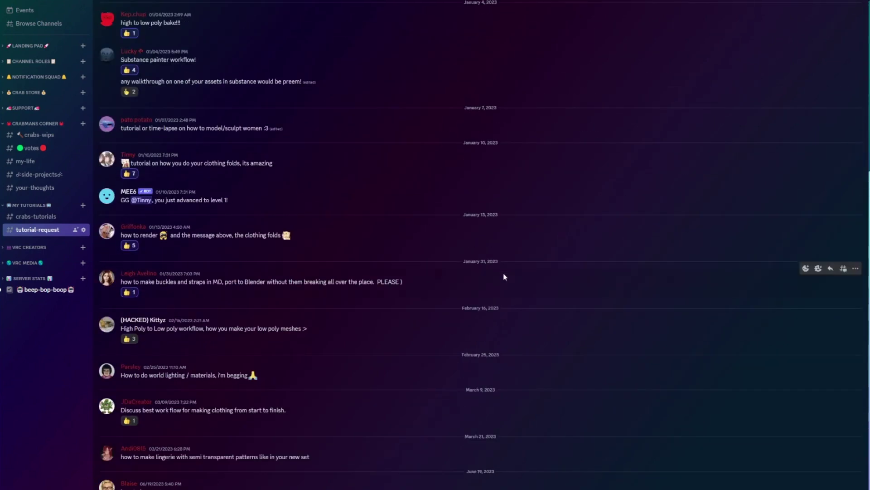